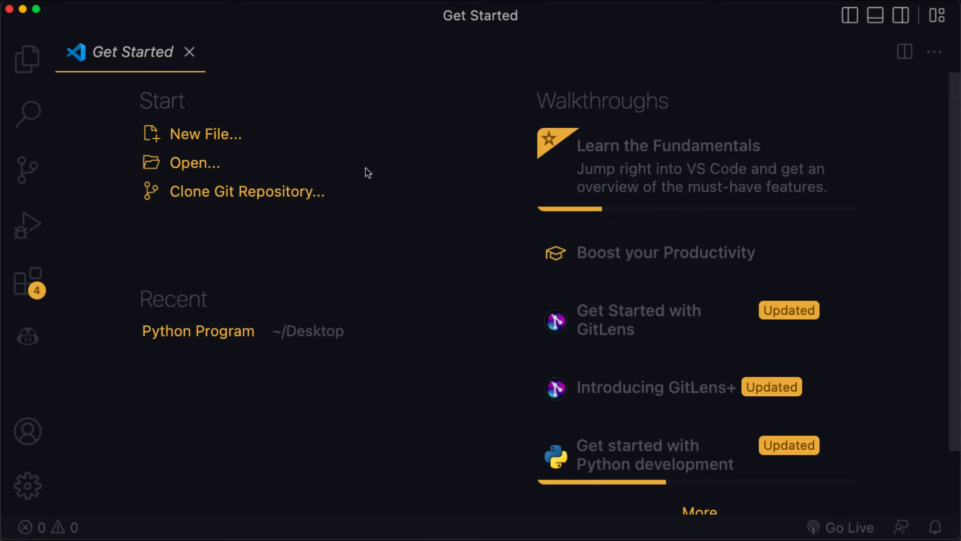
- Create a folder named "Python Programs" on the Desktop and open it as the working folder
click(38, 70)
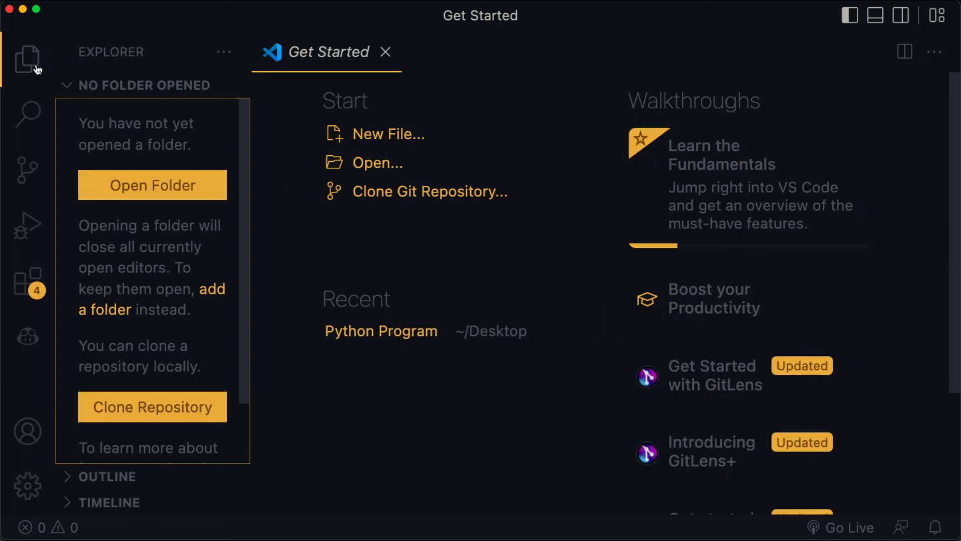
click(190, 185)
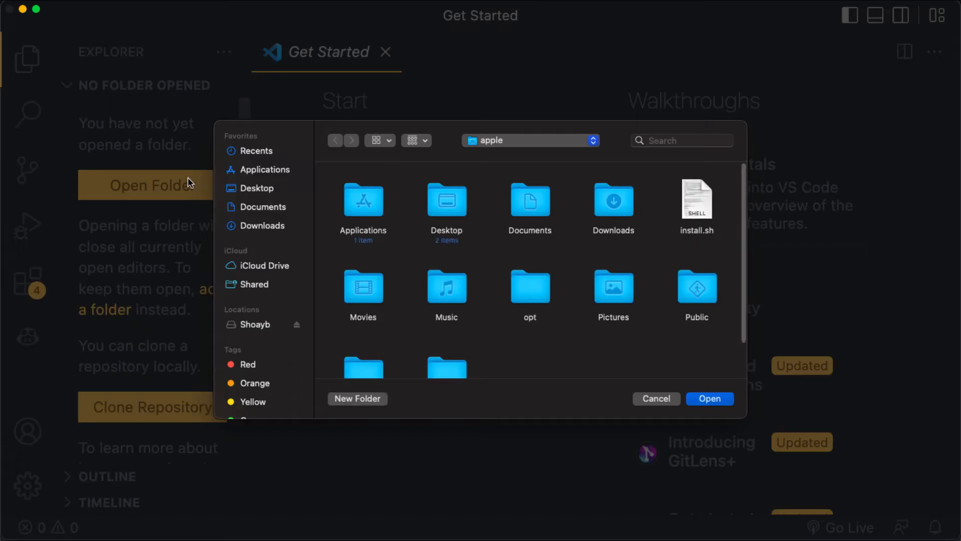
click(273, 189)
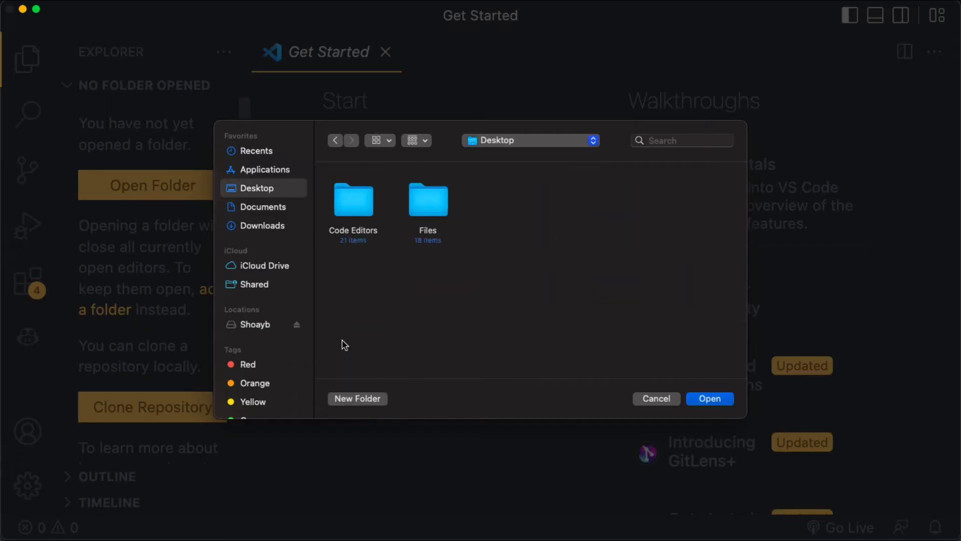
click(359, 398)
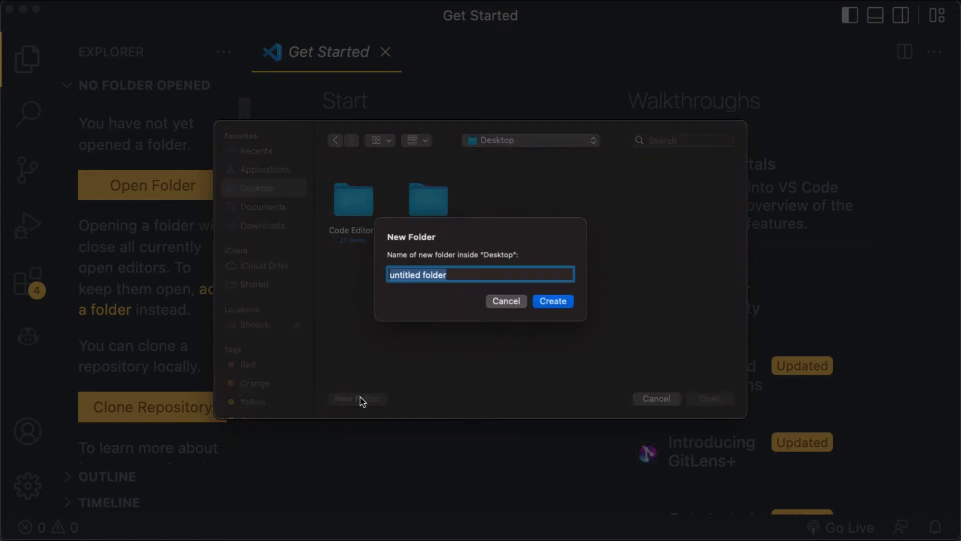
text(Python )
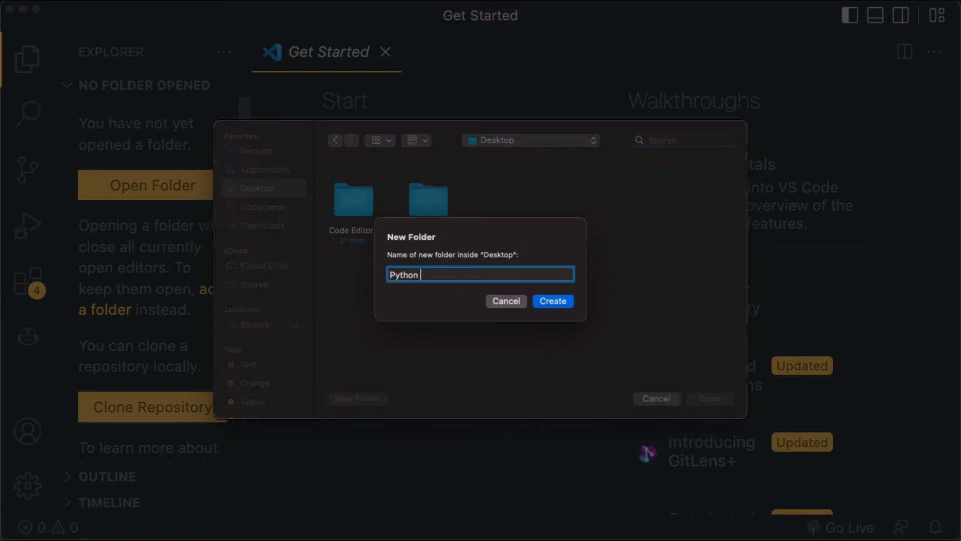
text(Programs)
click(553, 301)
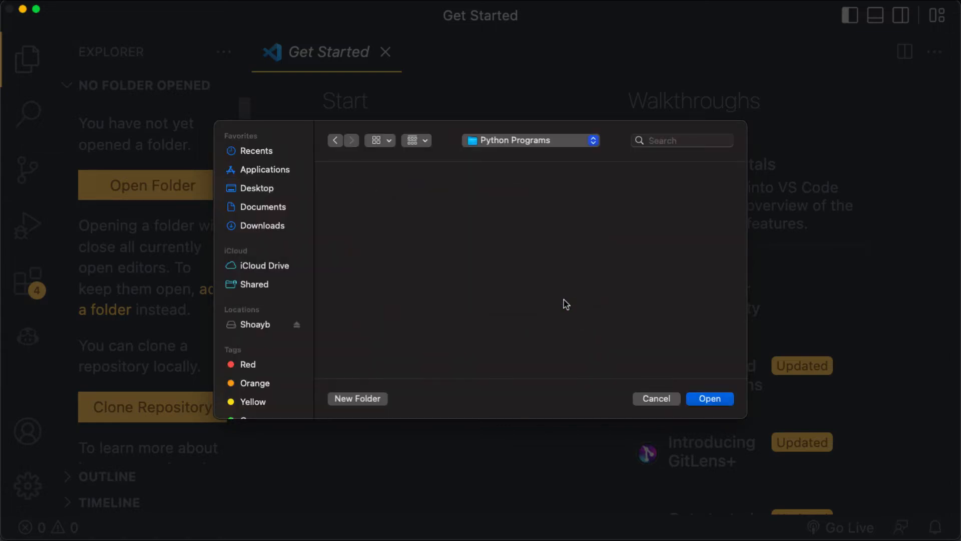
click(726, 399)
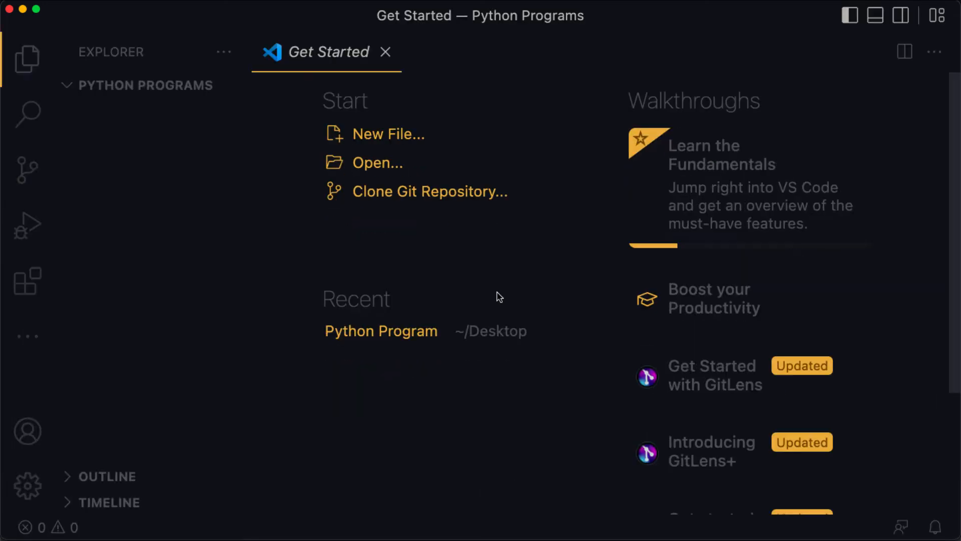
- Create a file named App.py in the Python Programs folder and close the Get Started page
click(121, 91)
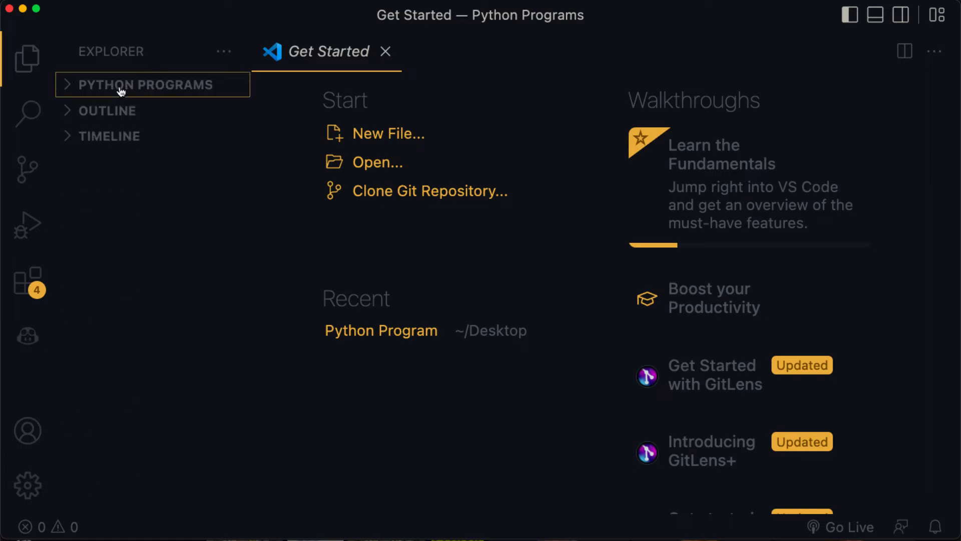
click(120, 91)
click(146, 86)
text(App.py)
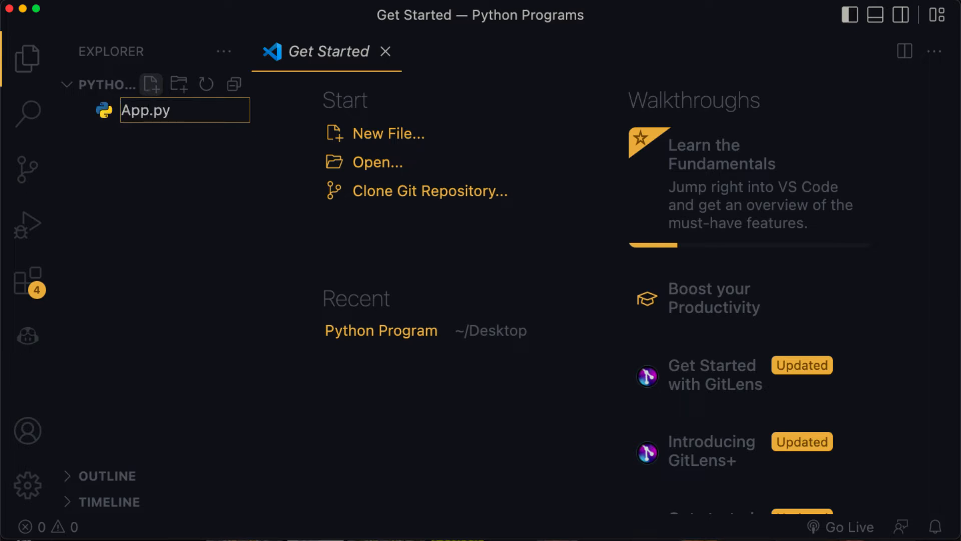
key(Return)
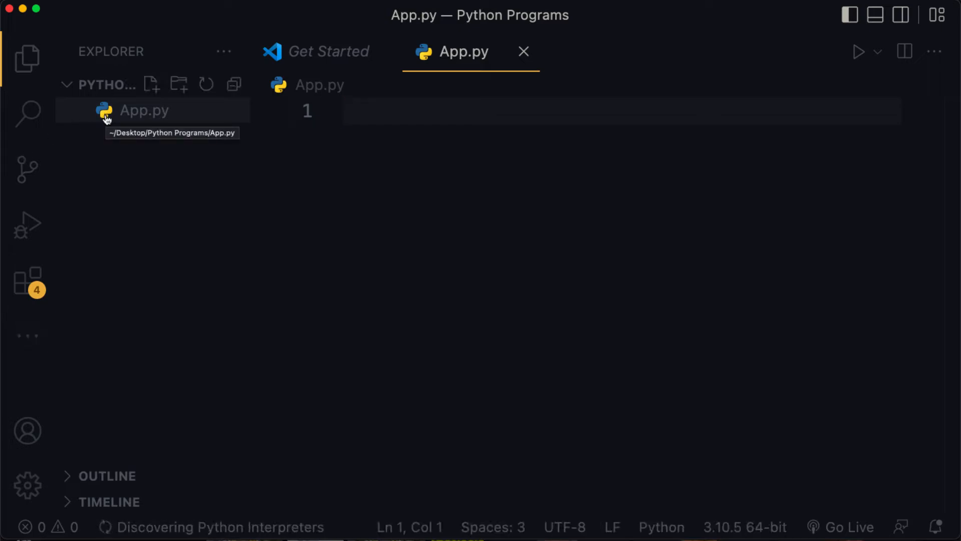
click(385, 52)
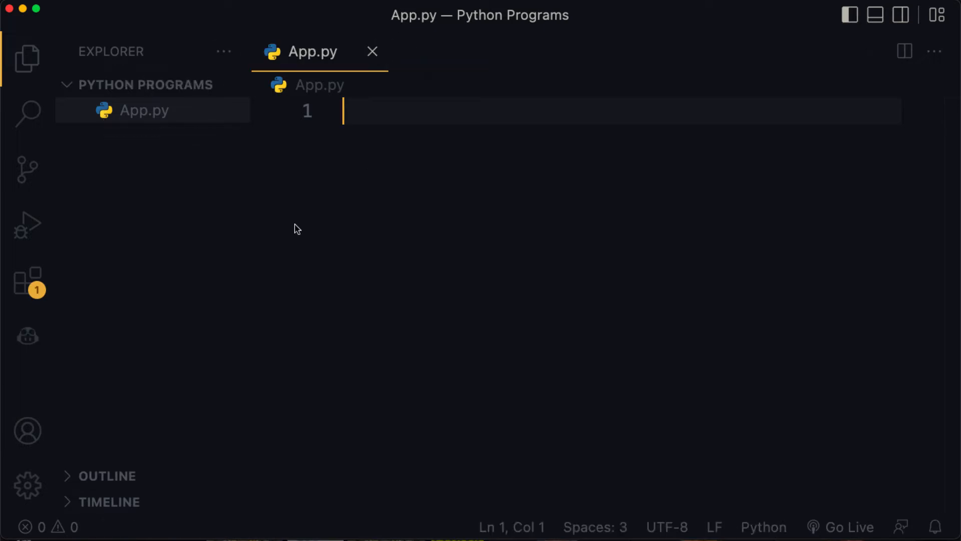
- Search the extensions for "python" and open the details of Microsoft's Python extension
click(38, 284)
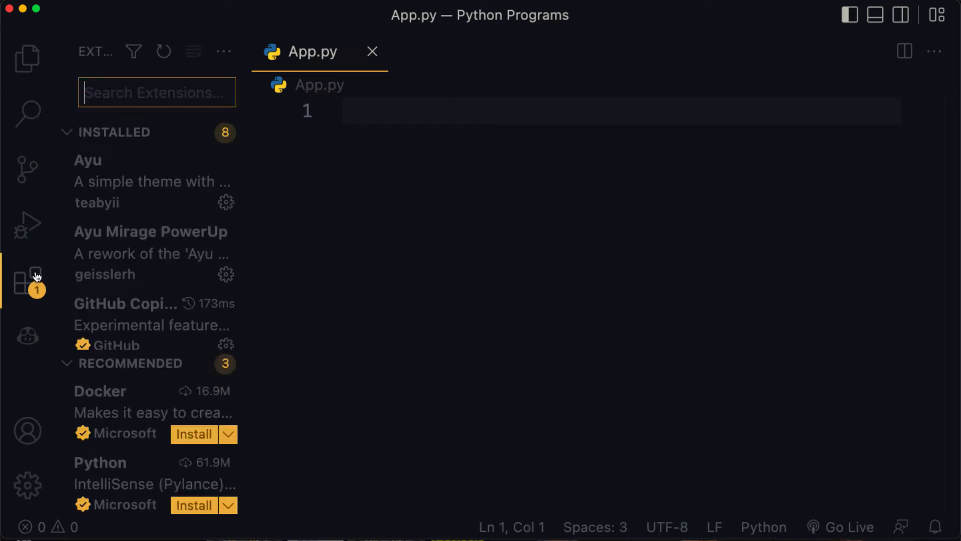
text(python)
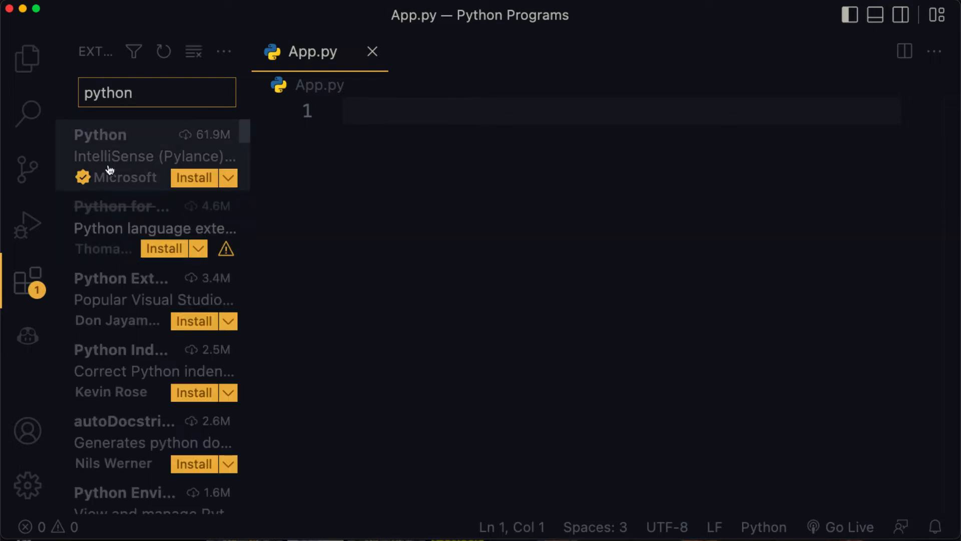
click(118, 153)
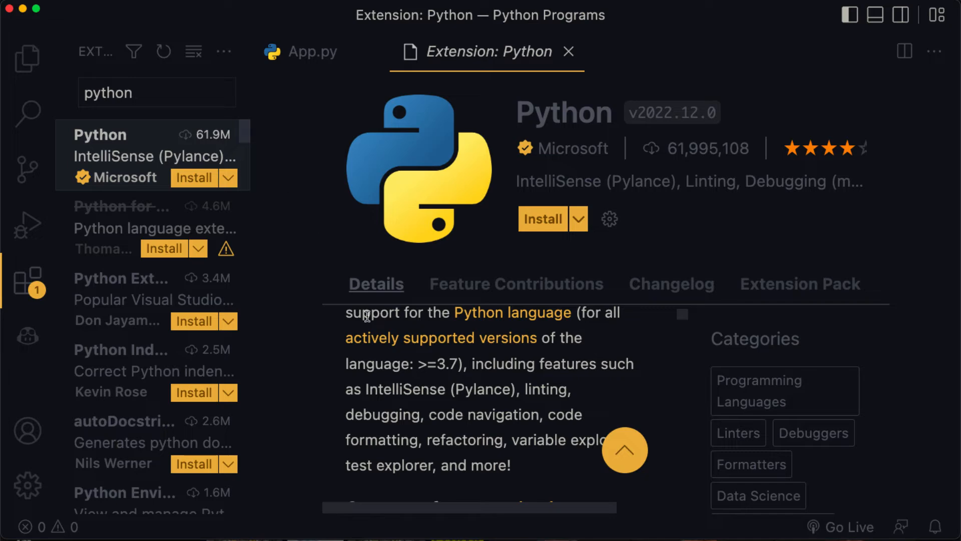
- Review the feature description of Microsoft's Python extension, install it, and return to the empty App.py
drag(522, 391, 569, 391)
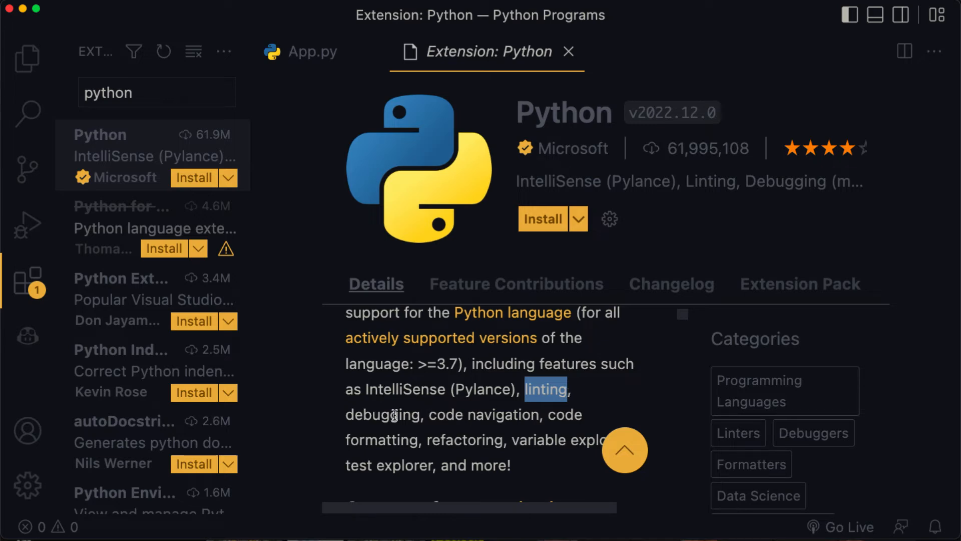
drag(347, 413, 420, 420)
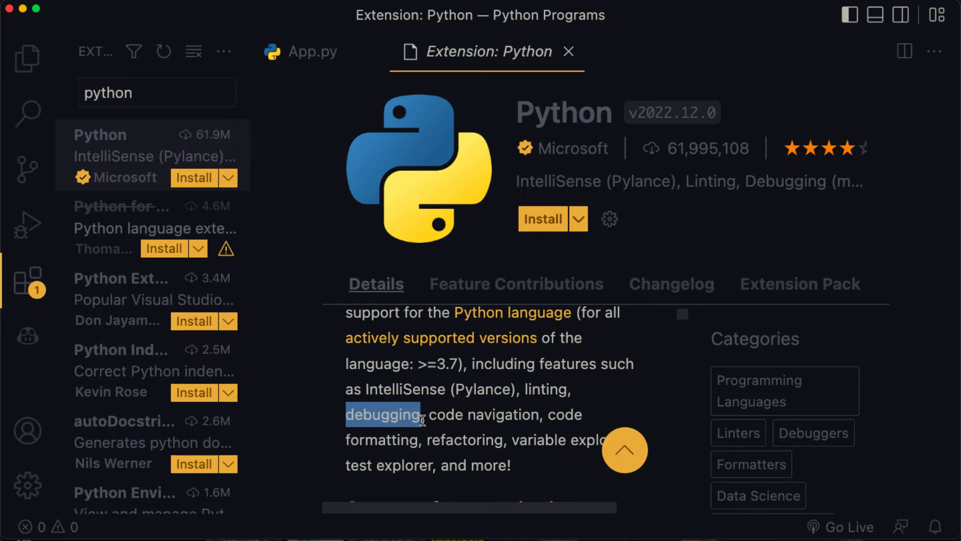
drag(436, 418, 512, 468)
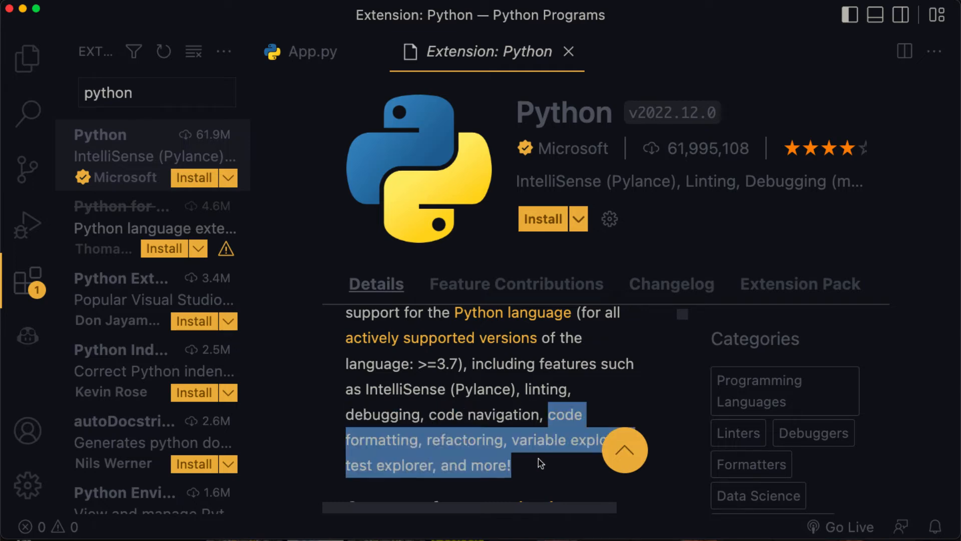
scroll(511, 468, down, 3)
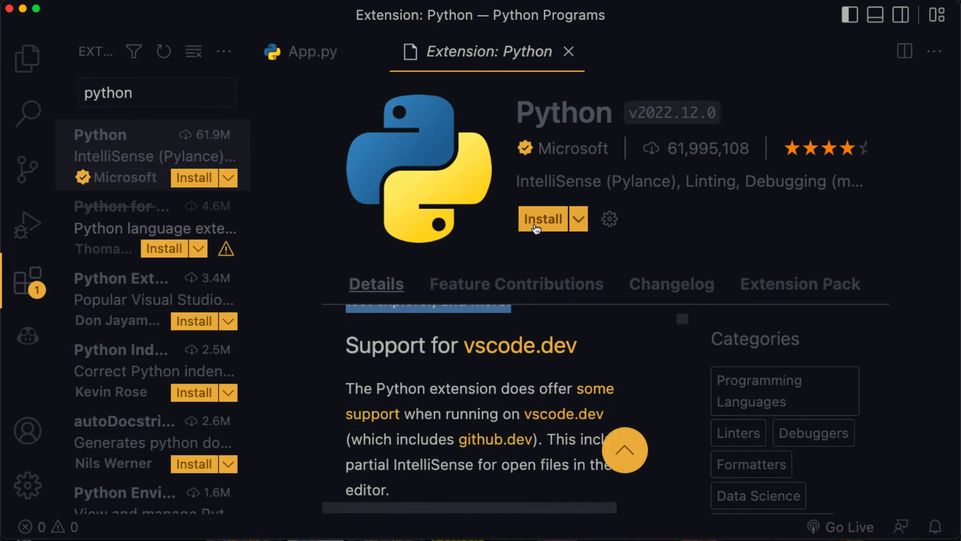
click(524, 225)
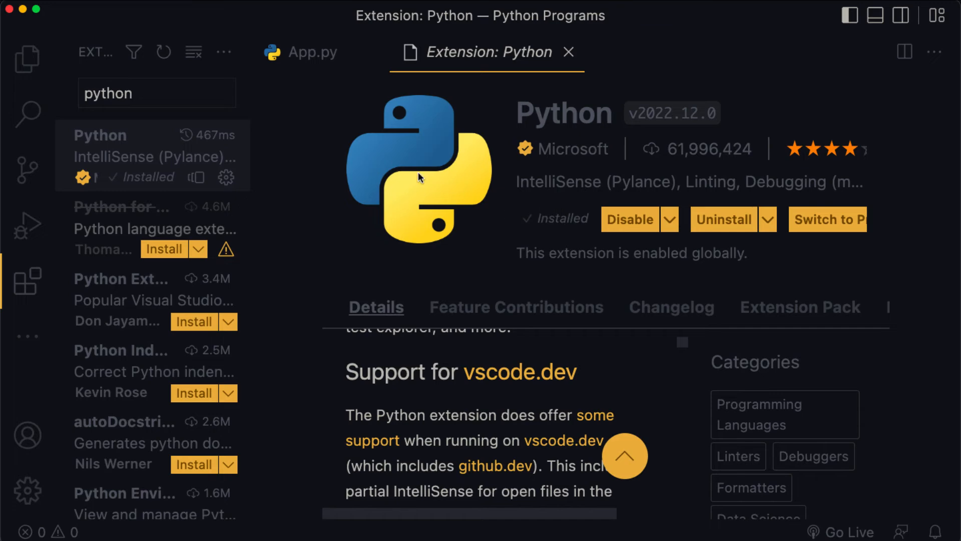
click(18, 61)
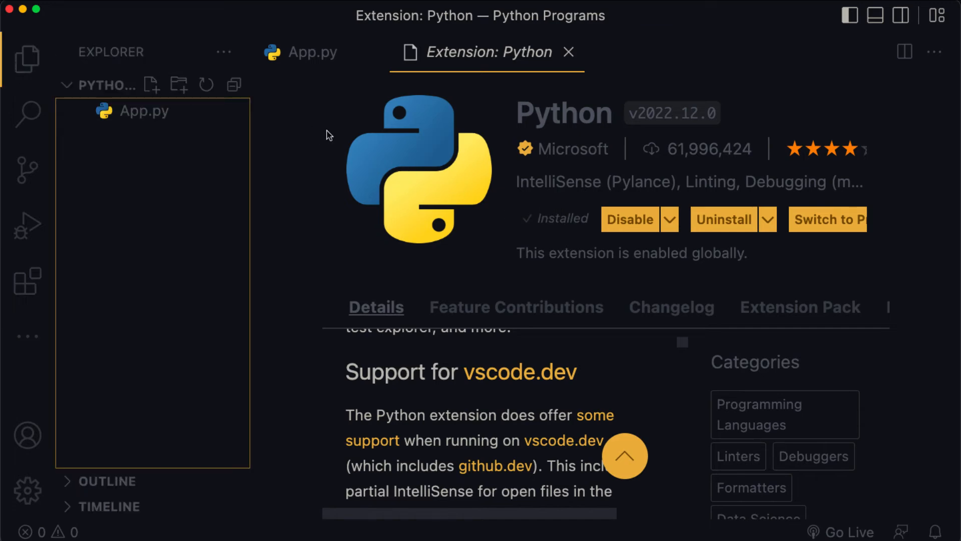
click(569, 51)
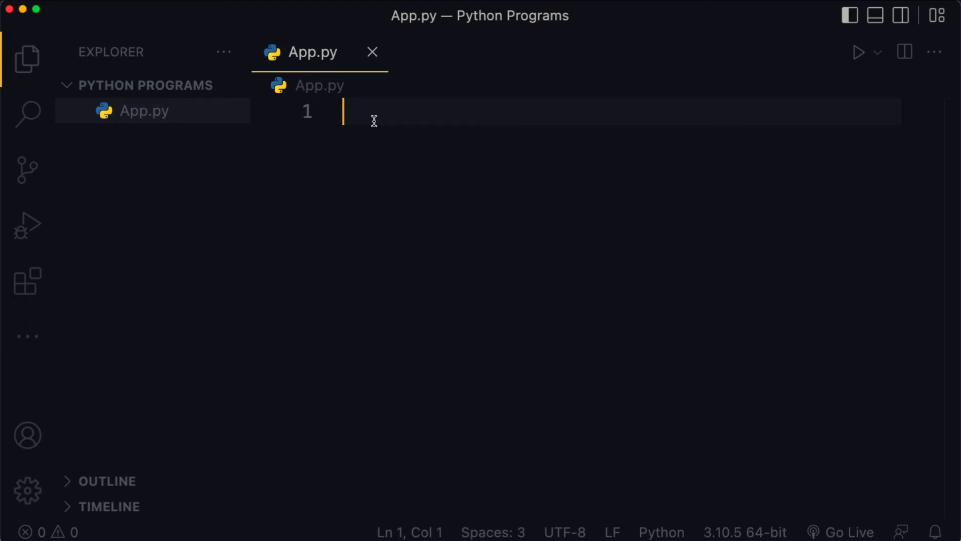
- Write the statement print("Hello World") on line 1 of App.py
text(print)
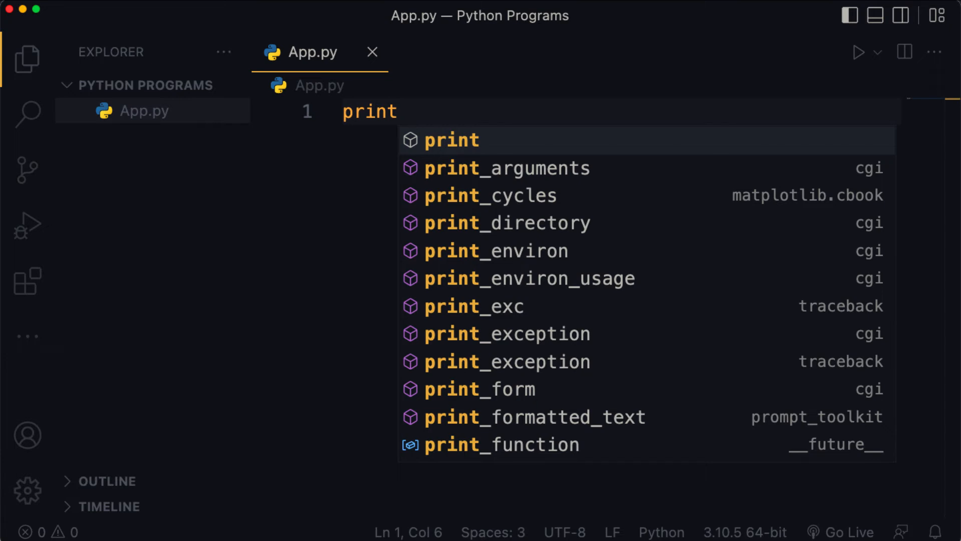
text(()
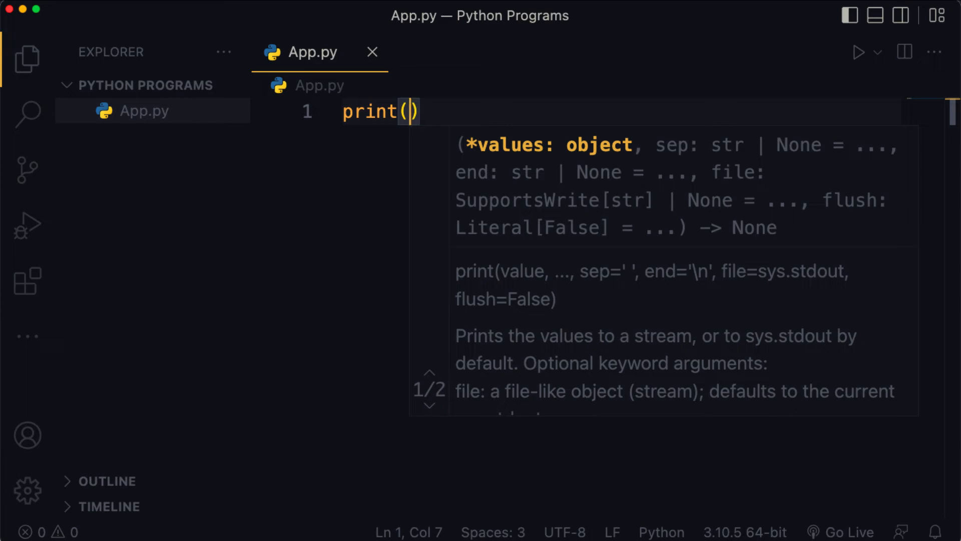
text(")
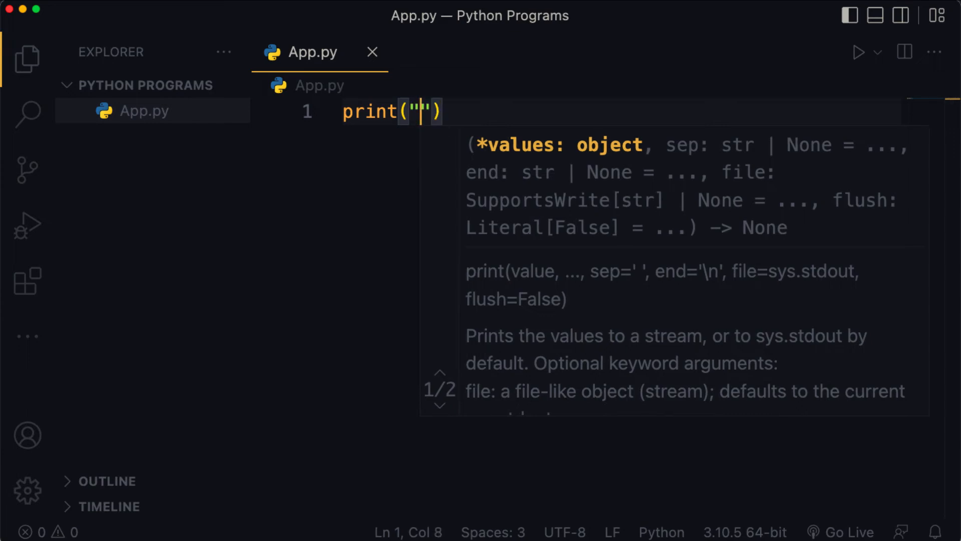
key(BackSpace)
text(')
key(BackSpace)
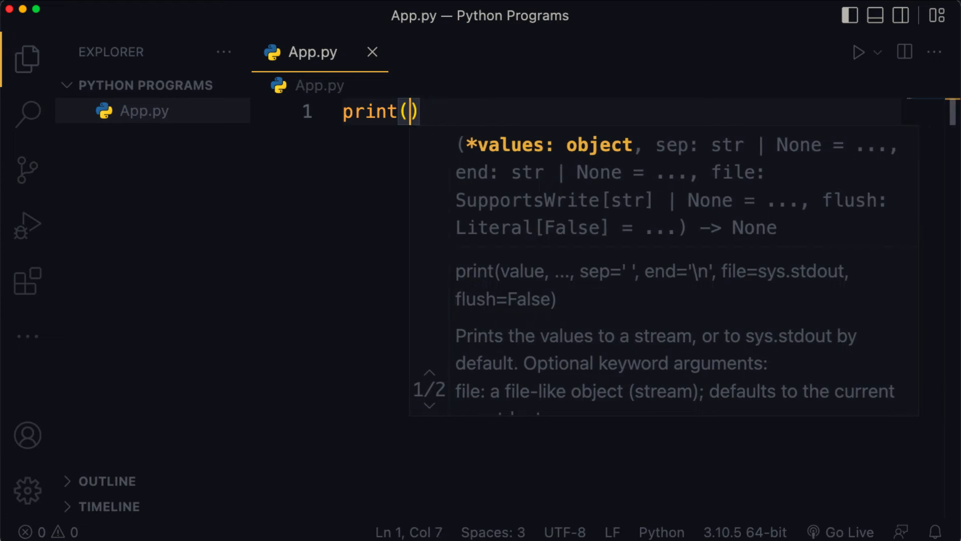
text(")
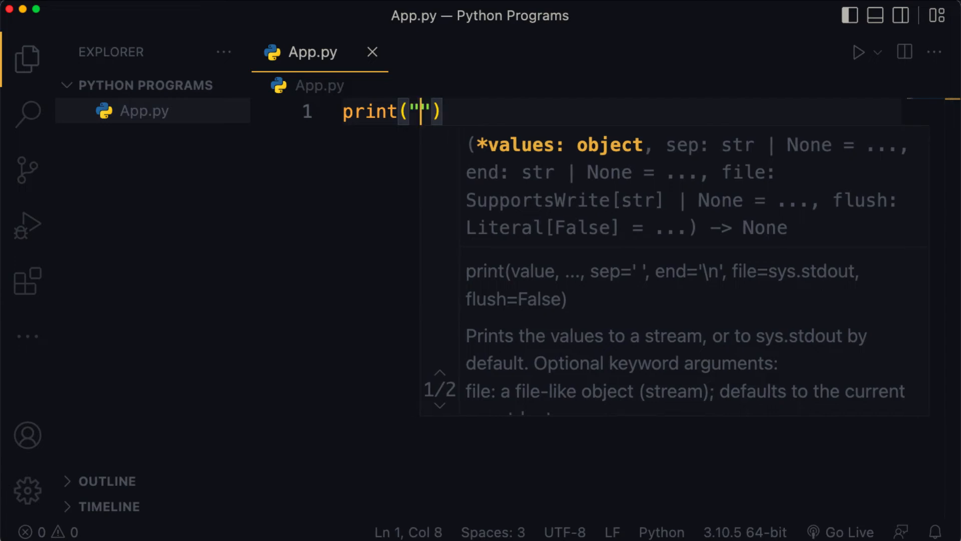
text(Hello World"))
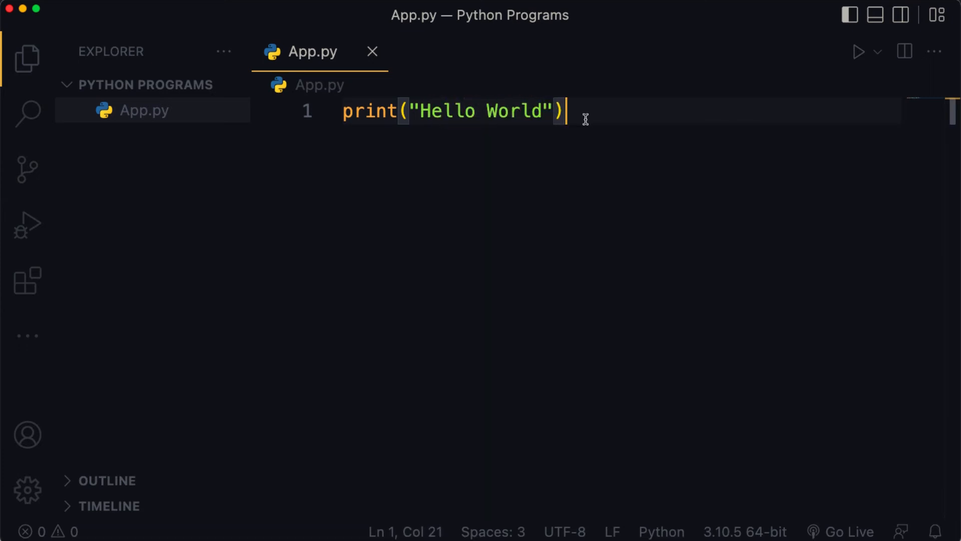
- Run App.py and check the program's output line in the terminal
click(860, 52)
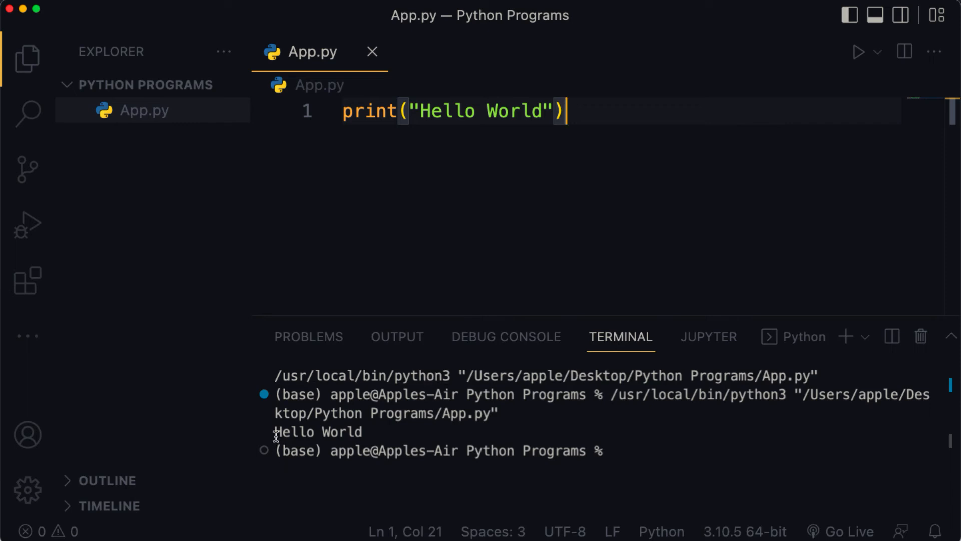
drag(275, 431, 376, 436)
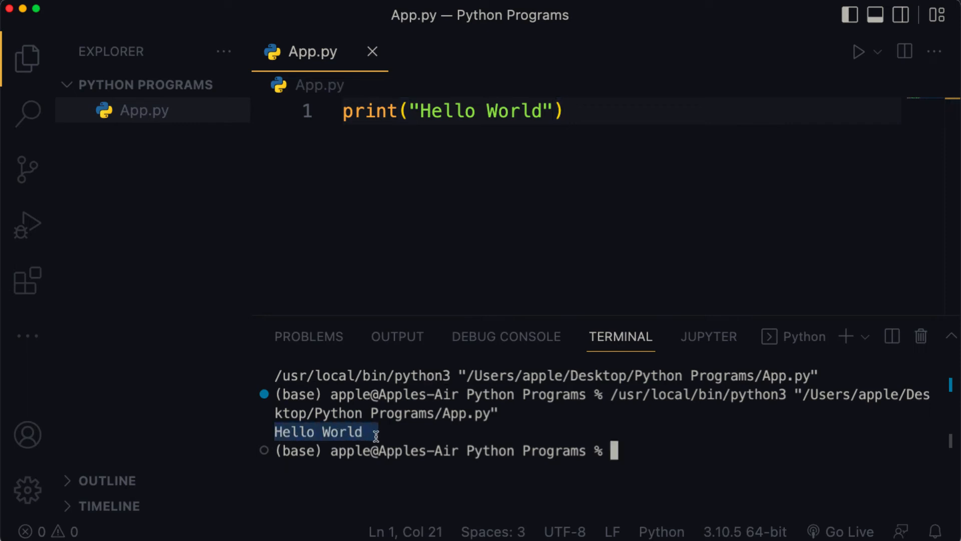
click(384, 435)
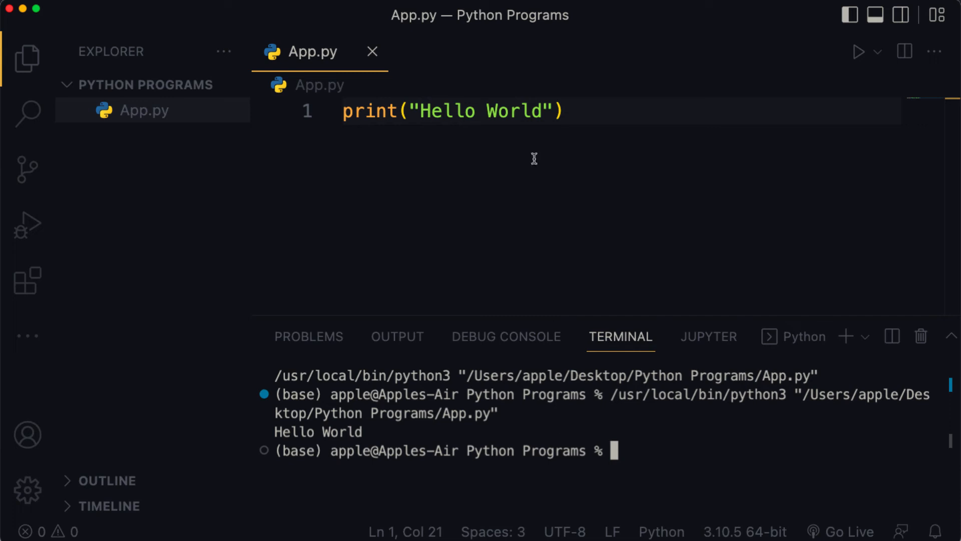
- Replace the string inside print() with the expression 4*3, run App.py again and check its terminal output
drag(552, 110, 409, 111)
key(BackSpace)
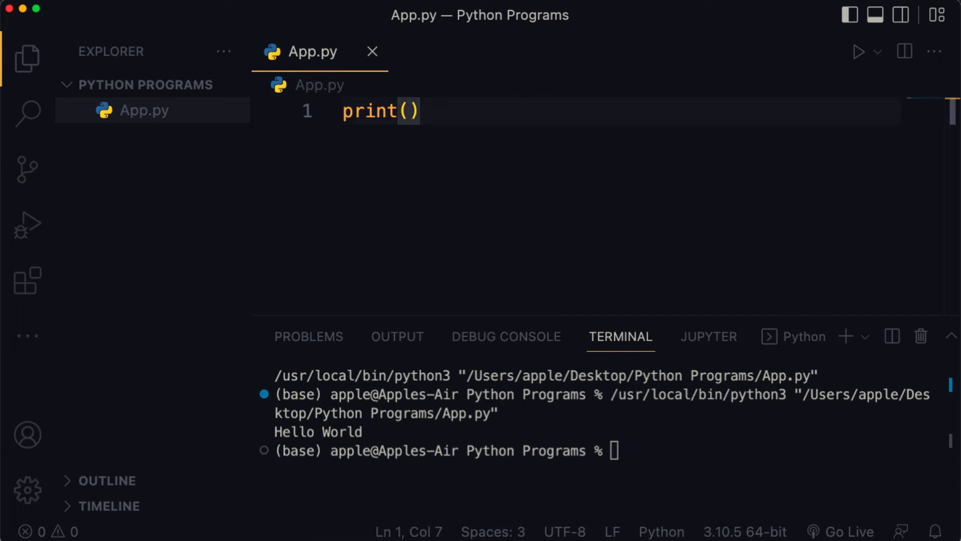
text(4*3)
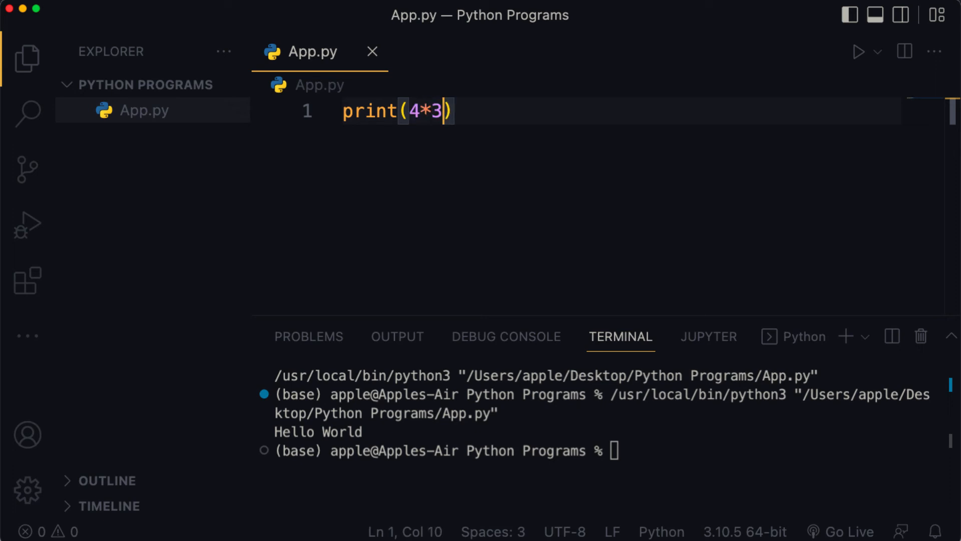
click(859, 52)
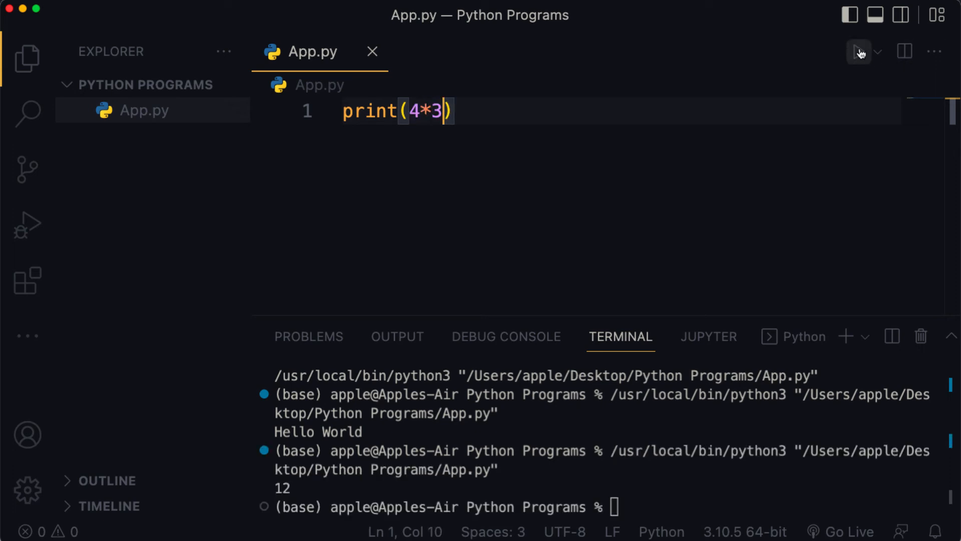
drag(316, 485, 276, 485)
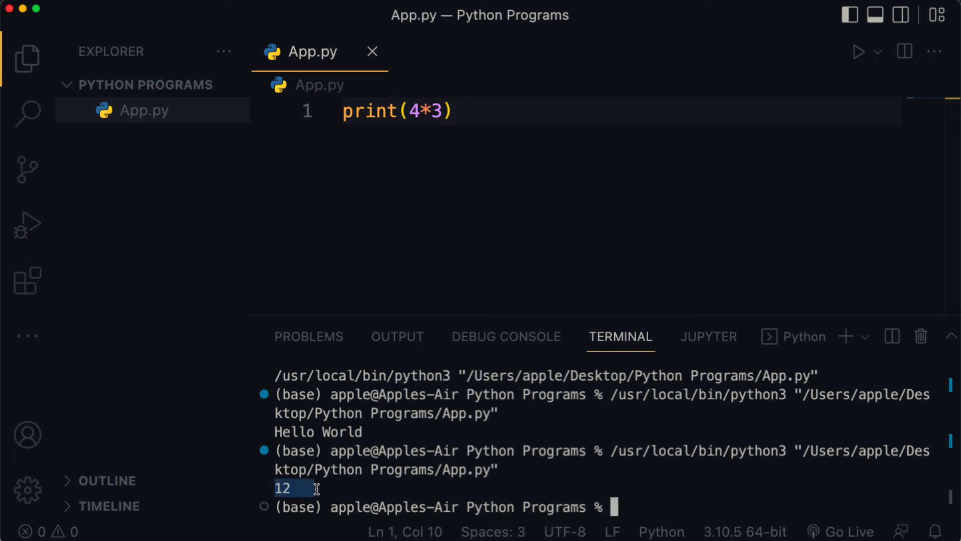